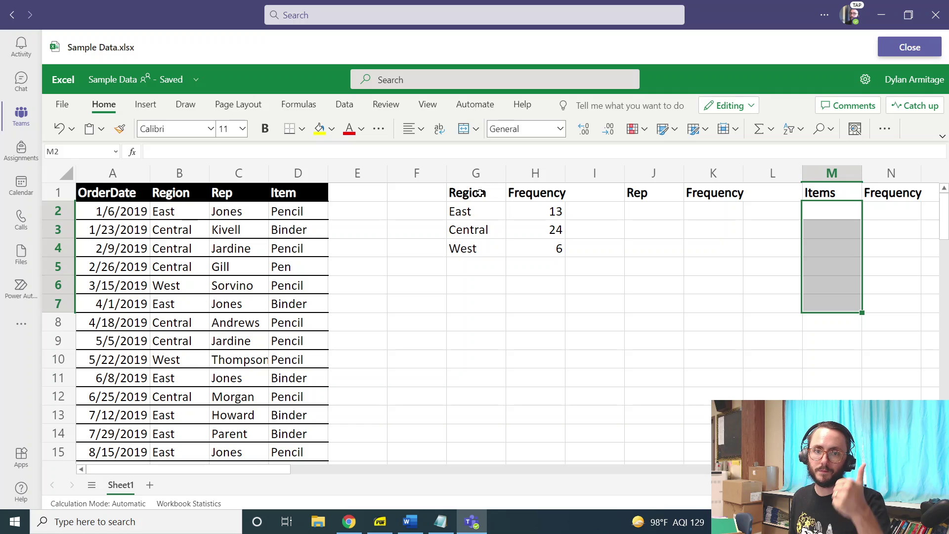
Step: Insert a column chart from the Region and Frequency table in G1:H4
left_click_drag(480, 193, 523, 250)
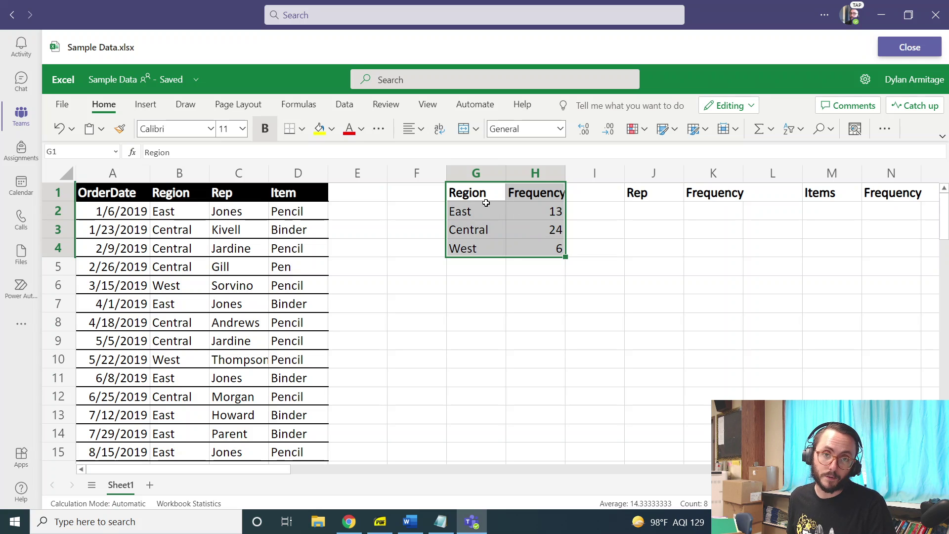
left_click(655, 398)
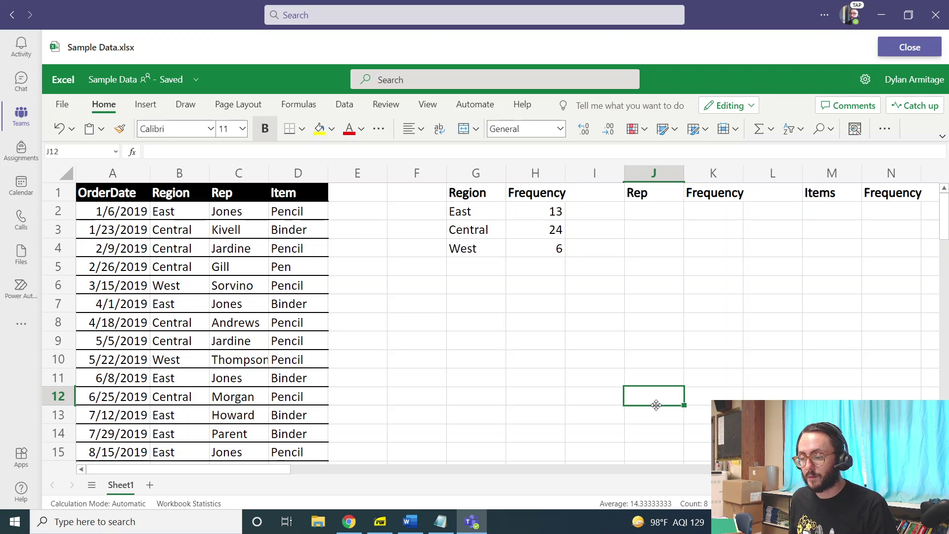
left_click(476, 192)
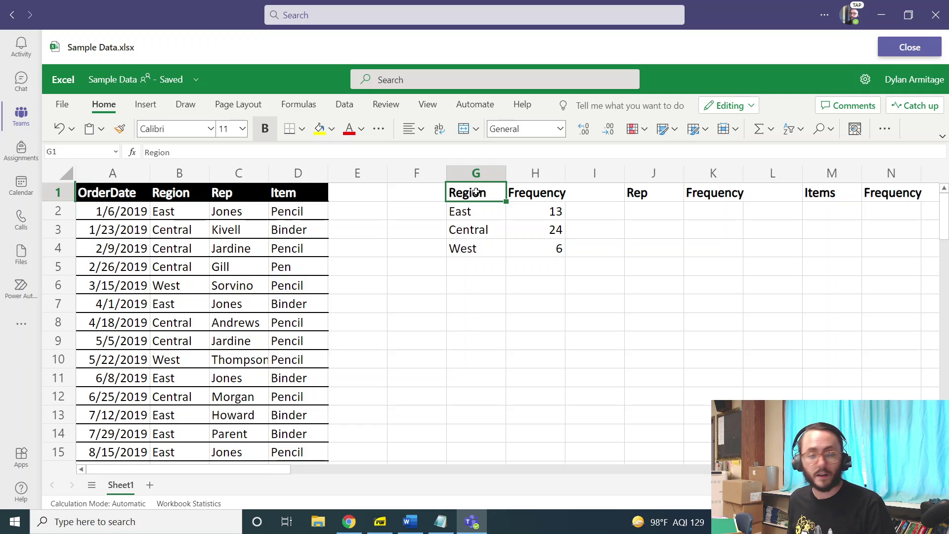
left_click_drag(476, 192, 532, 252)
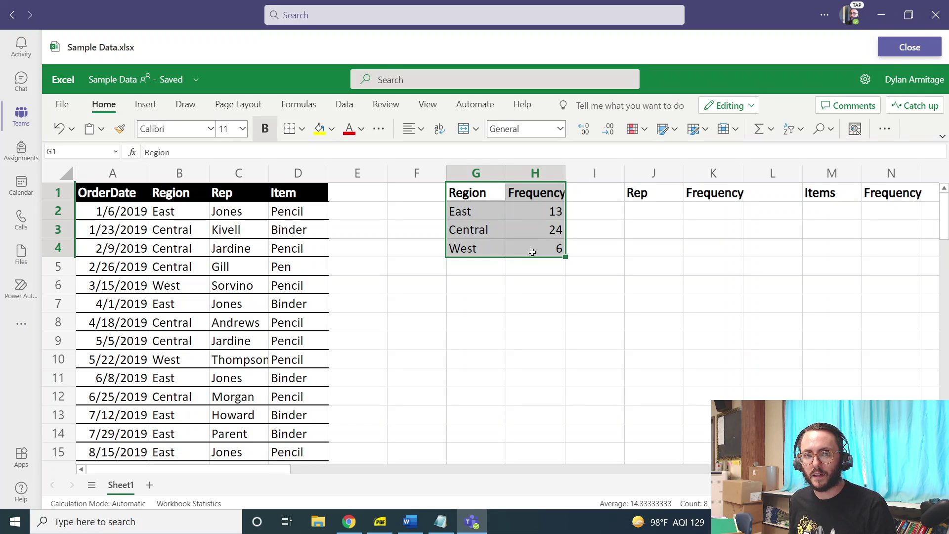
left_click(148, 104)
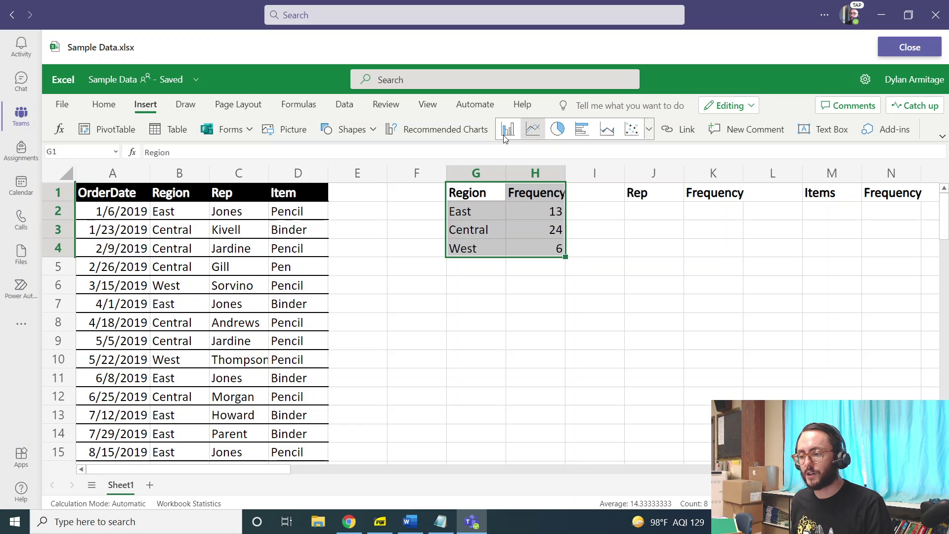
left_click(649, 131)
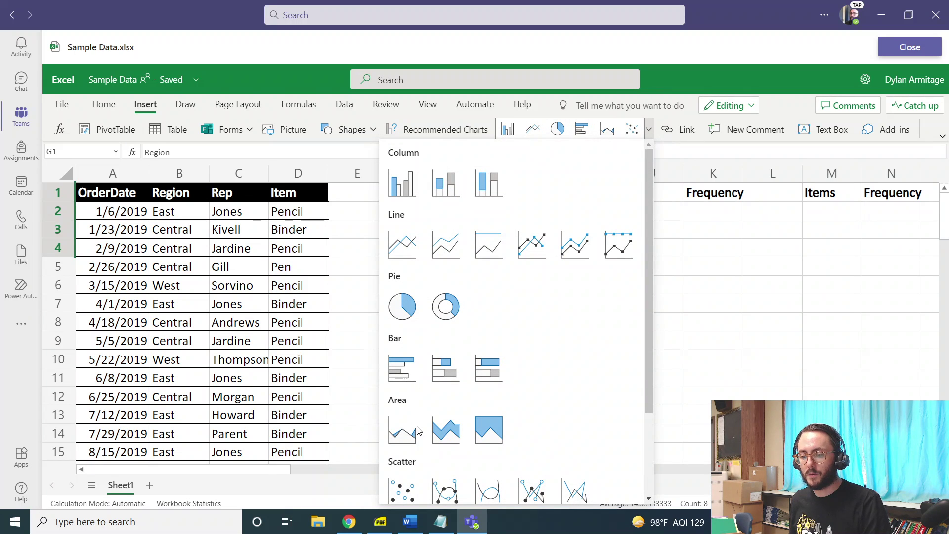
left_click(651, 134)
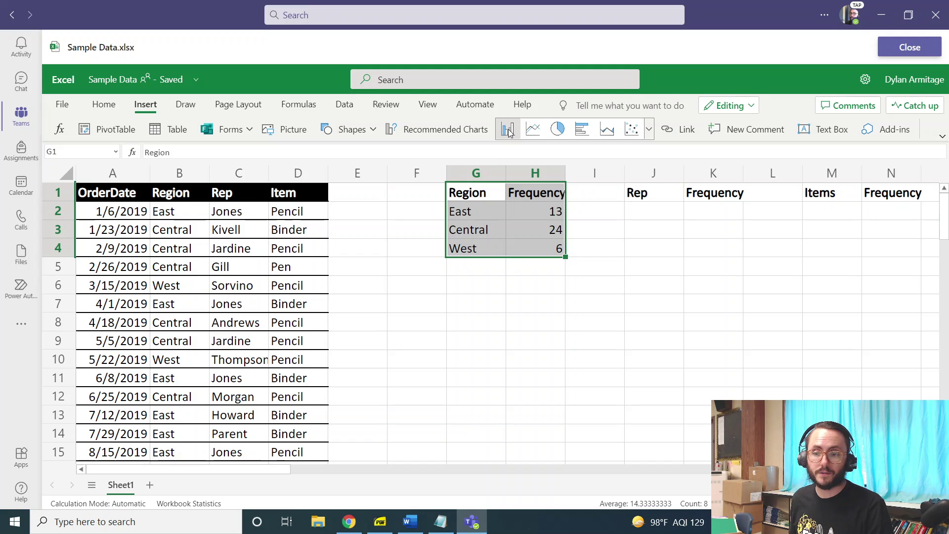
left_click(509, 132)
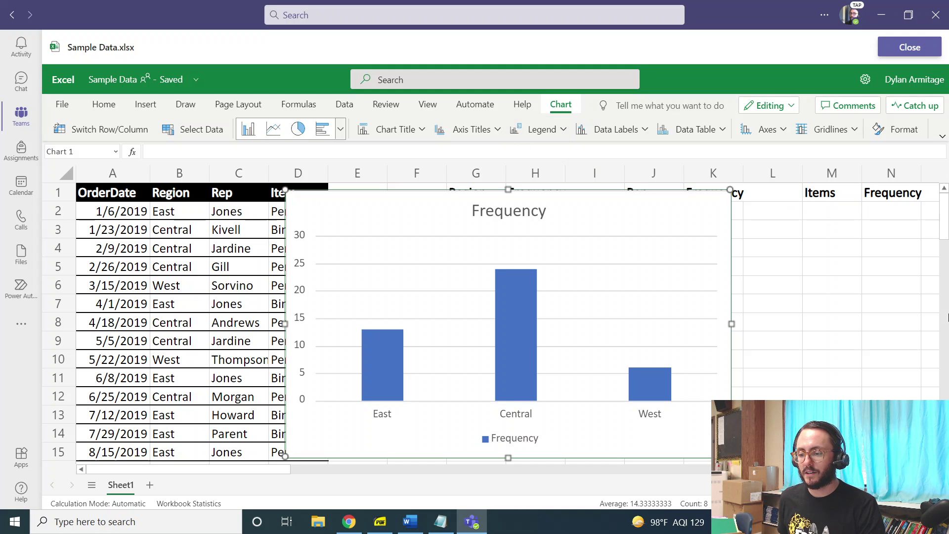
Step: Open the chart's formatting options and turn off both the chart title and the legend
left_click(539, 212)
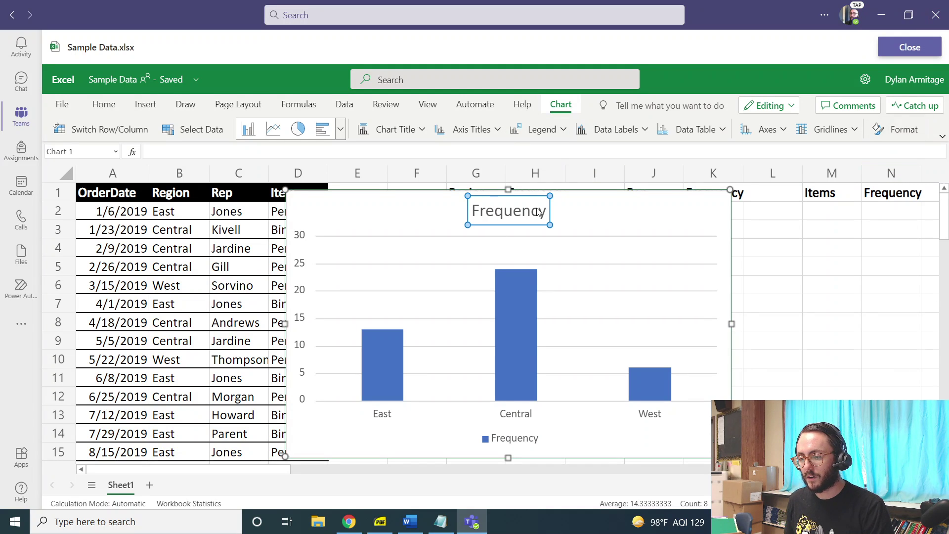
double_click(528, 213)
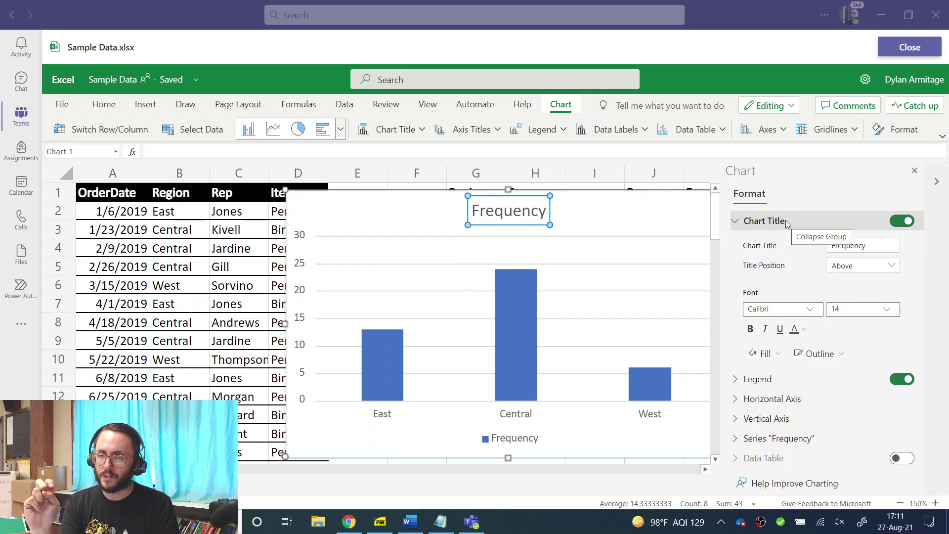
left_click(898, 222)
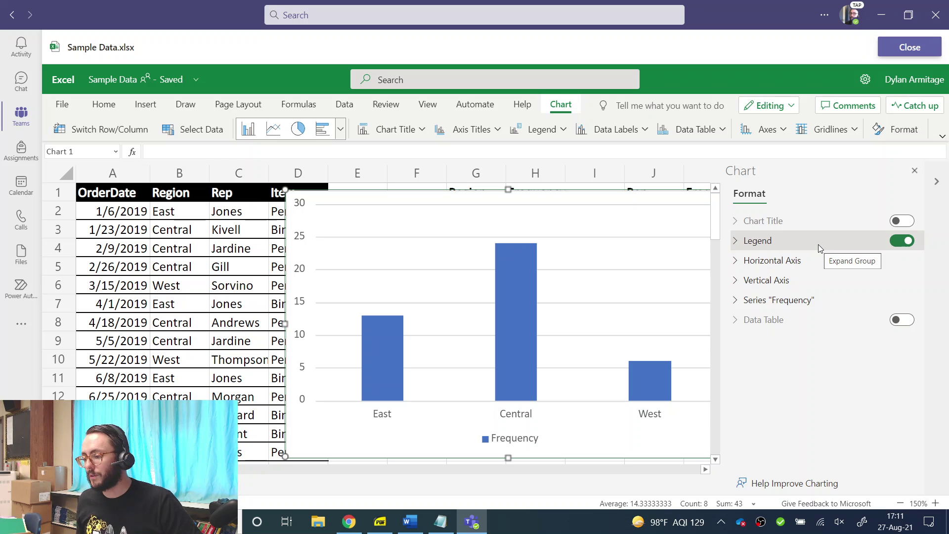
left_click(901, 241)
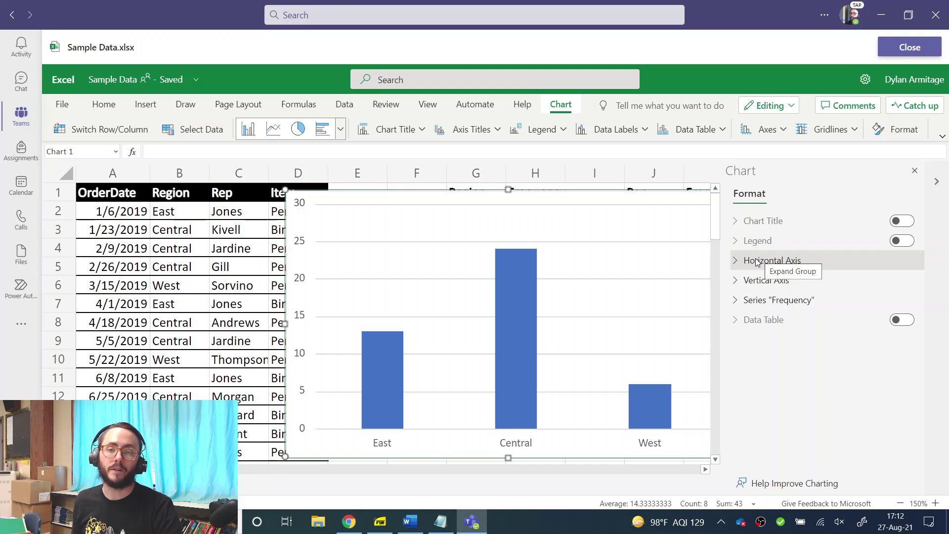
Step: Add a horizontal axis title reading "Region" to the chart and make it bold
left_click(736, 261)
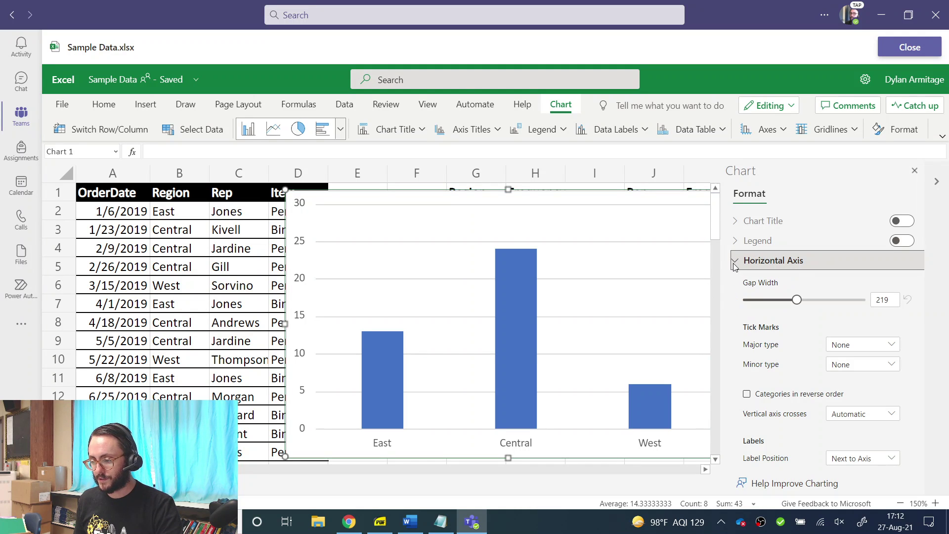
scroll(773, 347, "down", 1)
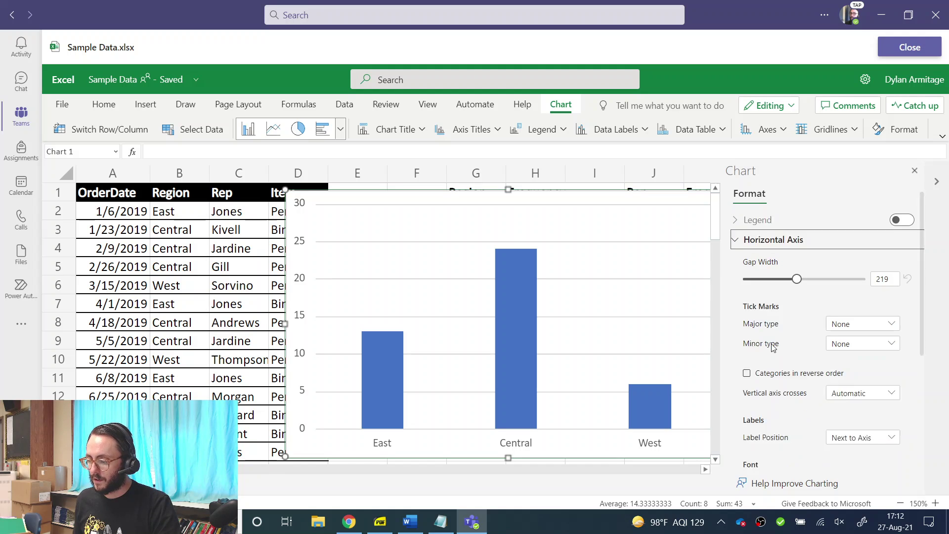
scroll(774, 346, "down", 8)
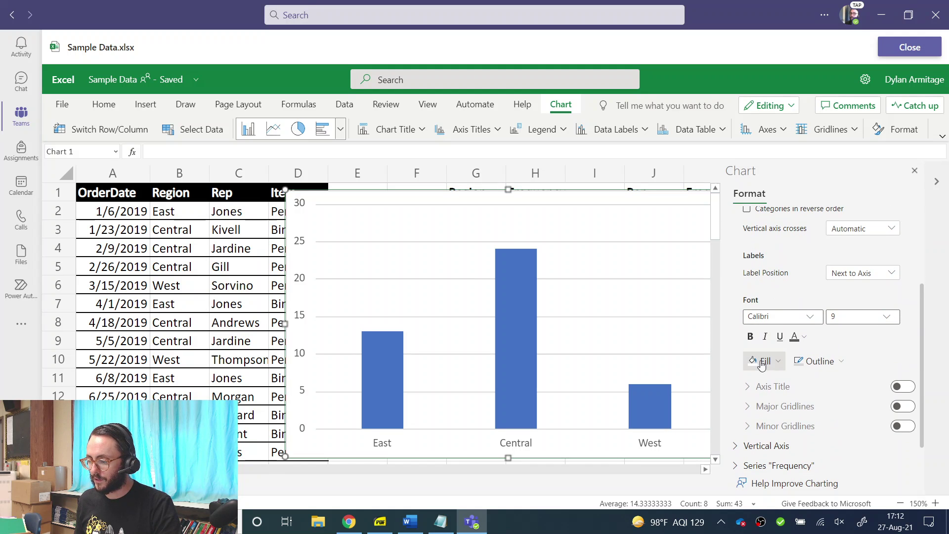
left_click(905, 386)
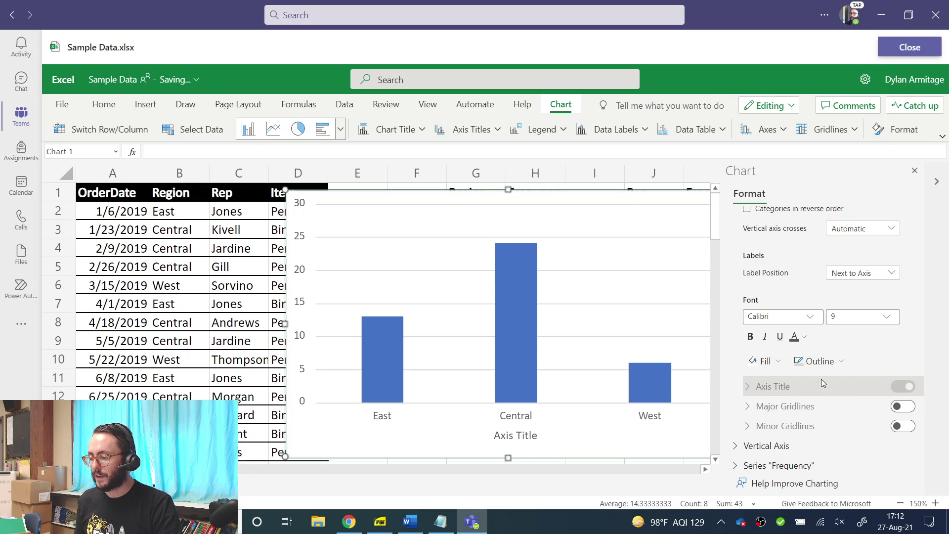
key("ctrl")
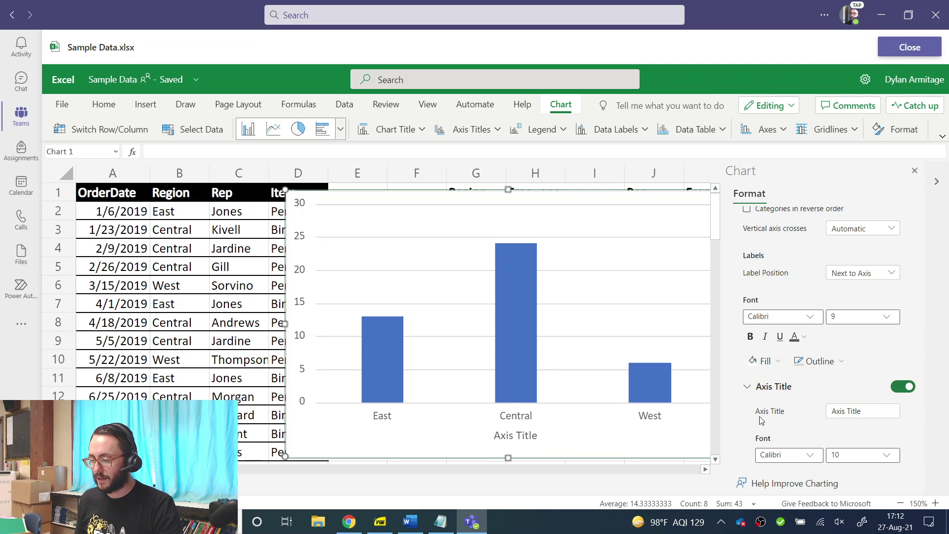
left_click(871, 411)
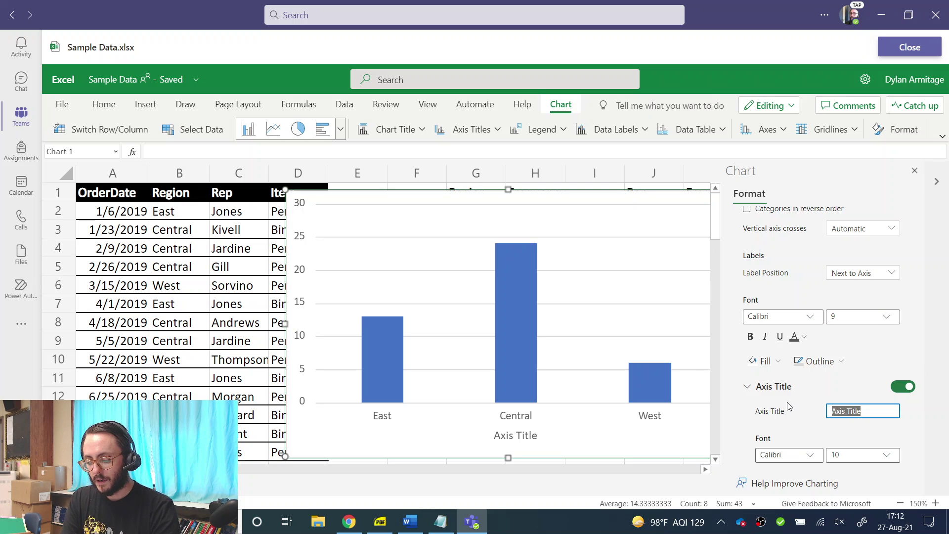
type("Region")
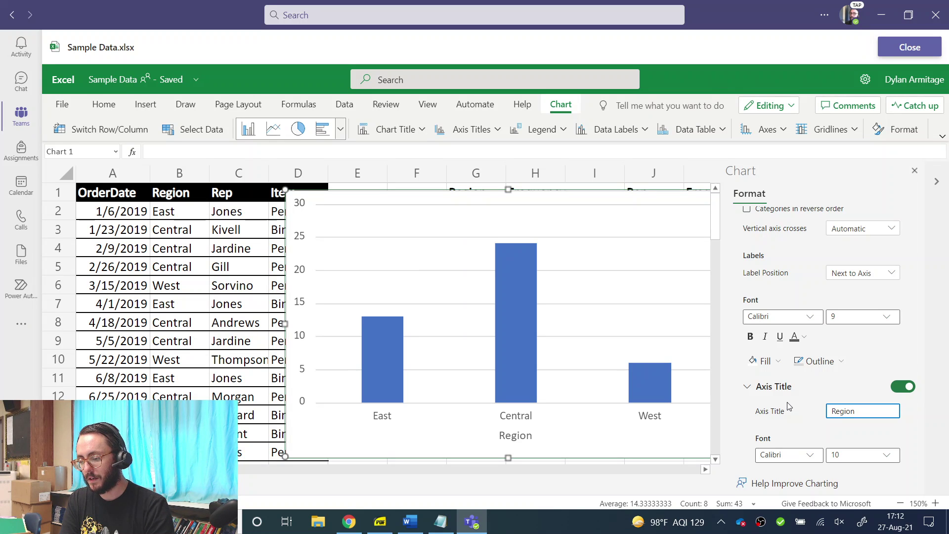
key("BackSpace")
key("BackSpace")
key("BackSpace")
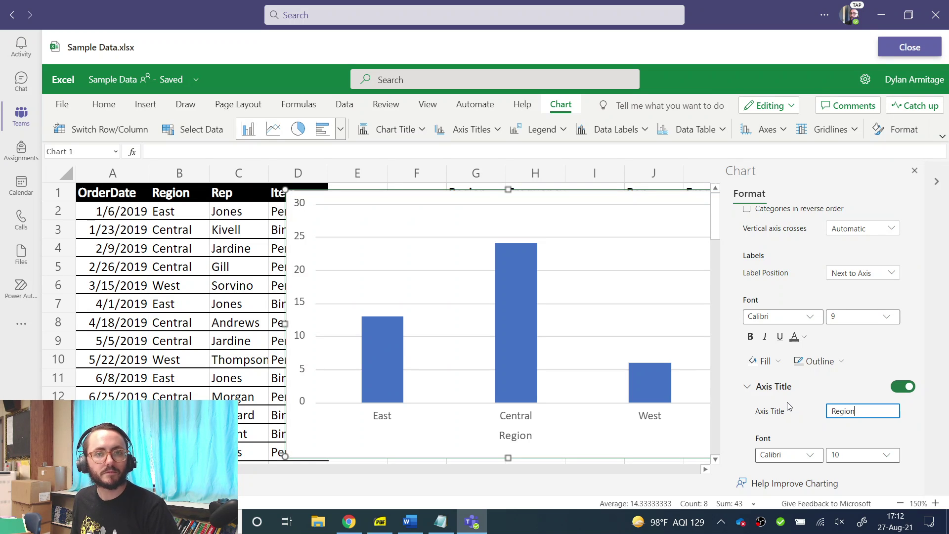
scroll(777, 415, "down", 2)
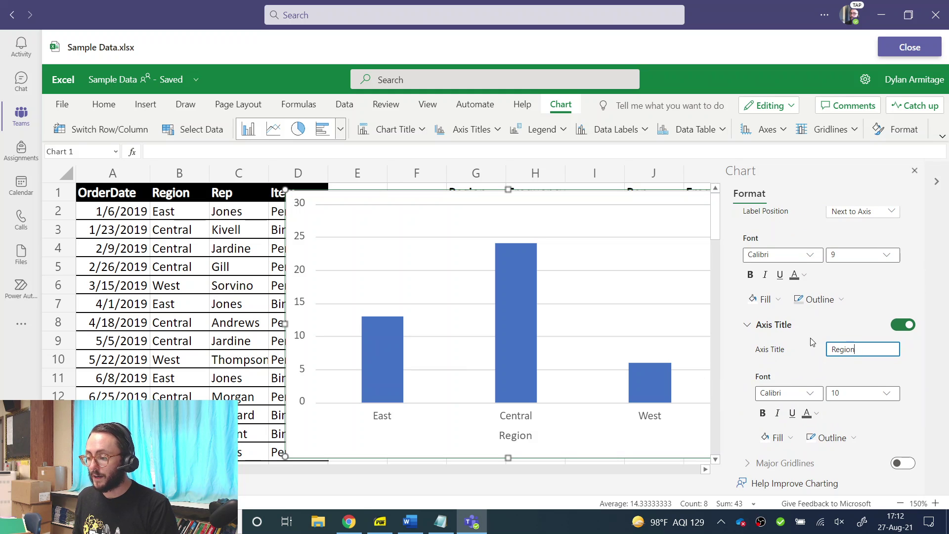
left_click(764, 415)
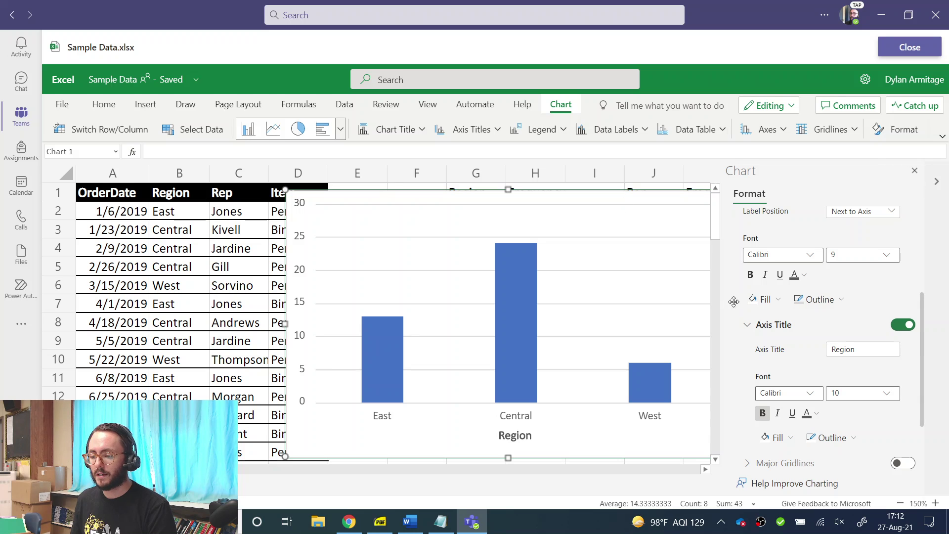
Step: Turn on the chart's vertical axis title and set its text to "Frequency"
scroll(744, 468, "down", 1)
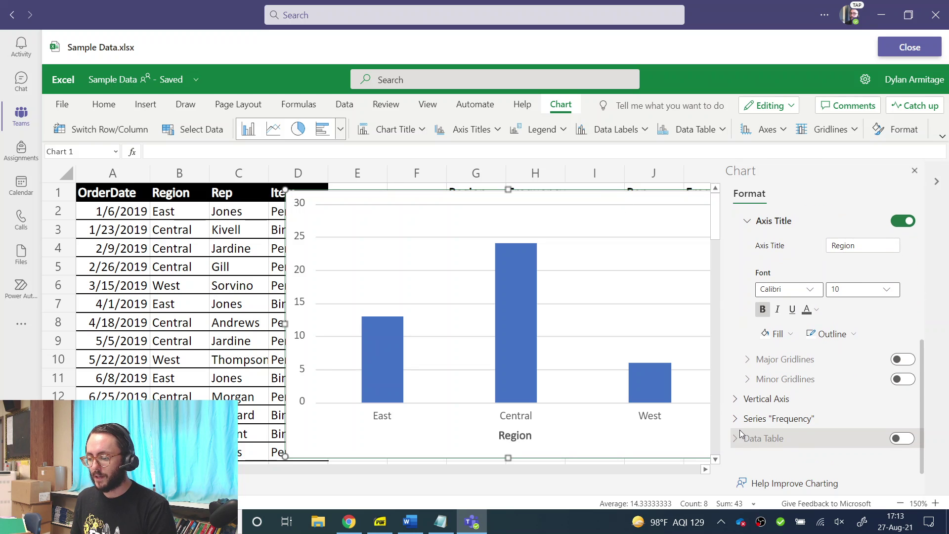
left_click(759, 402)
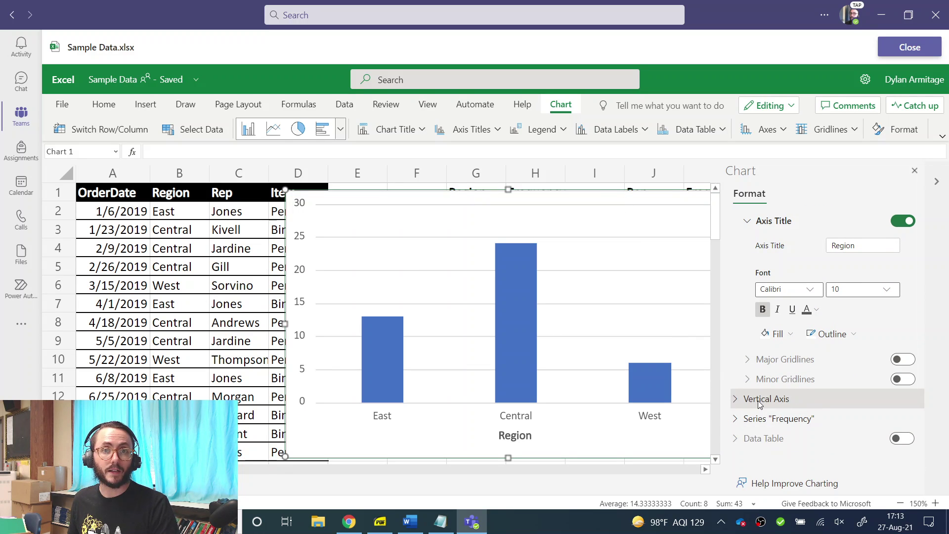
scroll(781, 405, "down", 4)
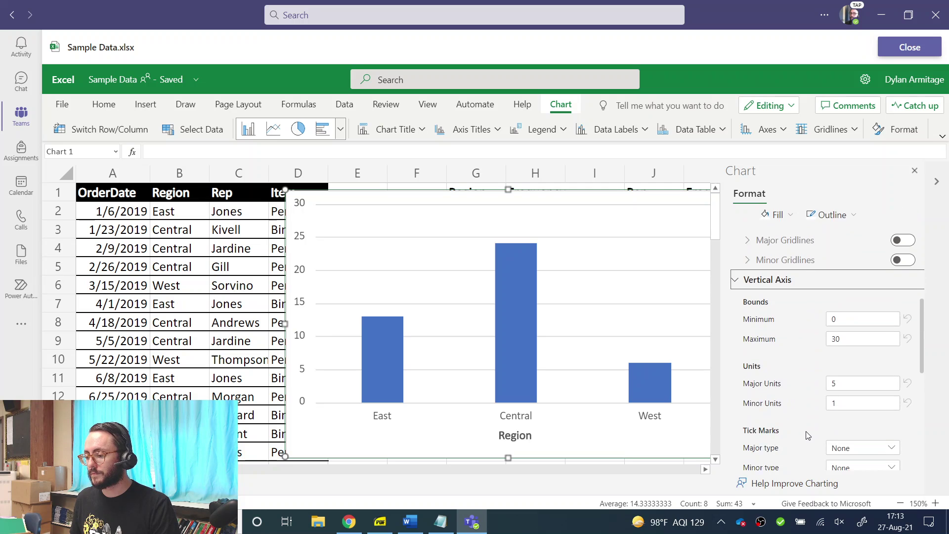
scroll(798, 382, "down", 6)
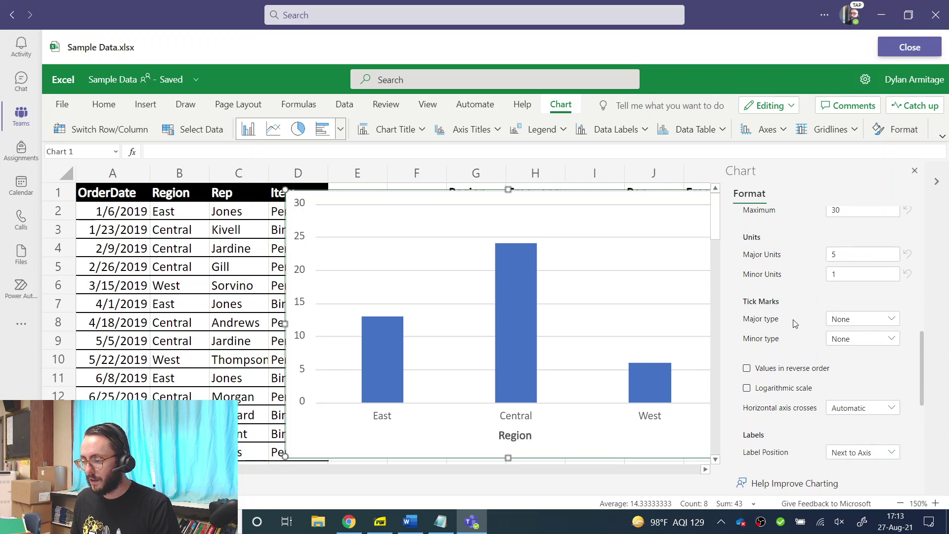
scroll(784, 337, "down", 2)
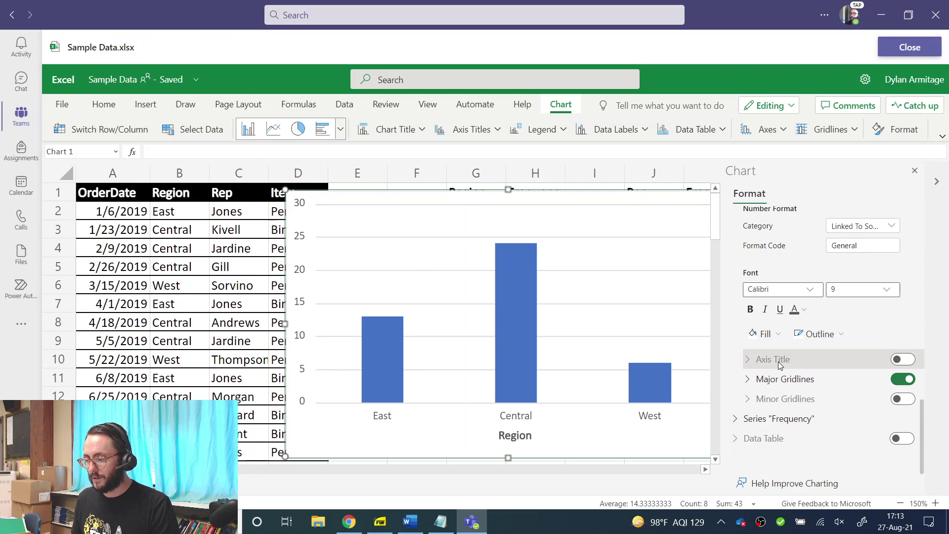
left_click(900, 355)
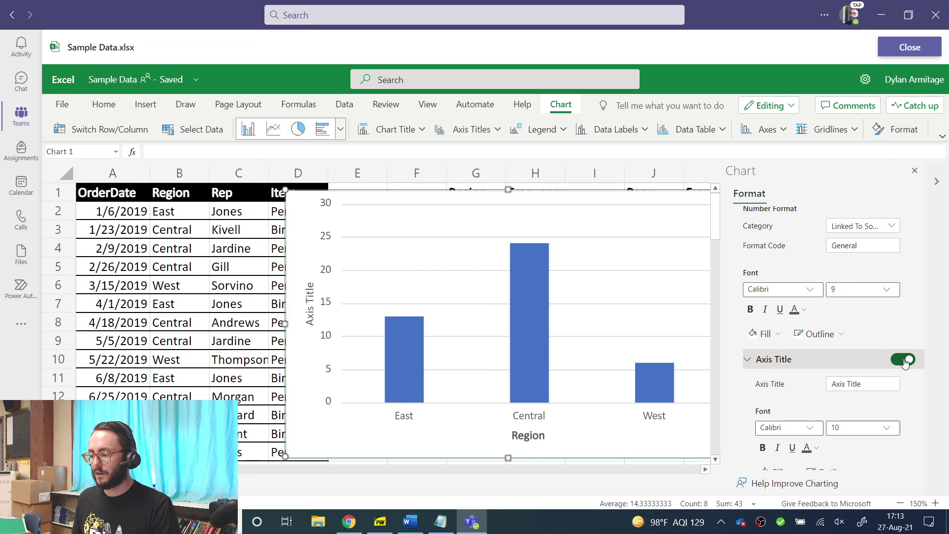
left_click(879, 386)
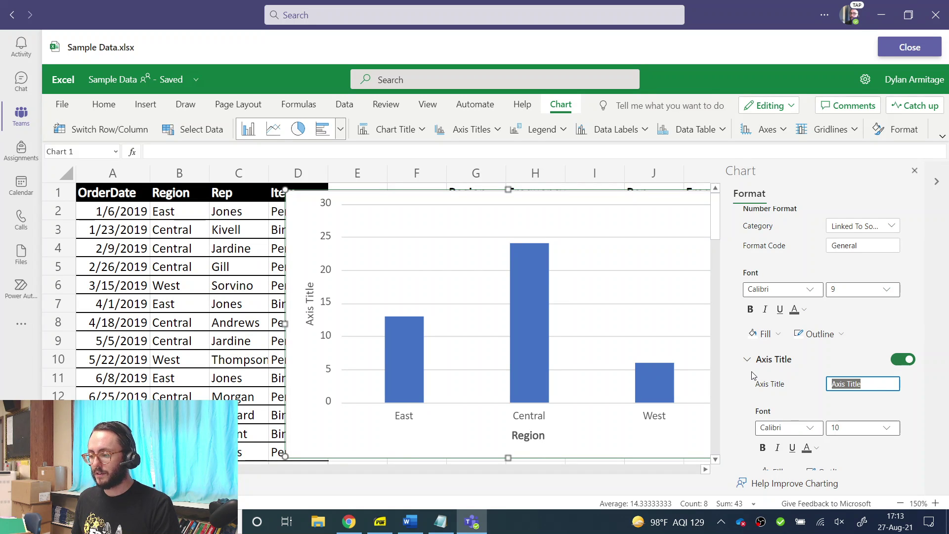
type("Freque")
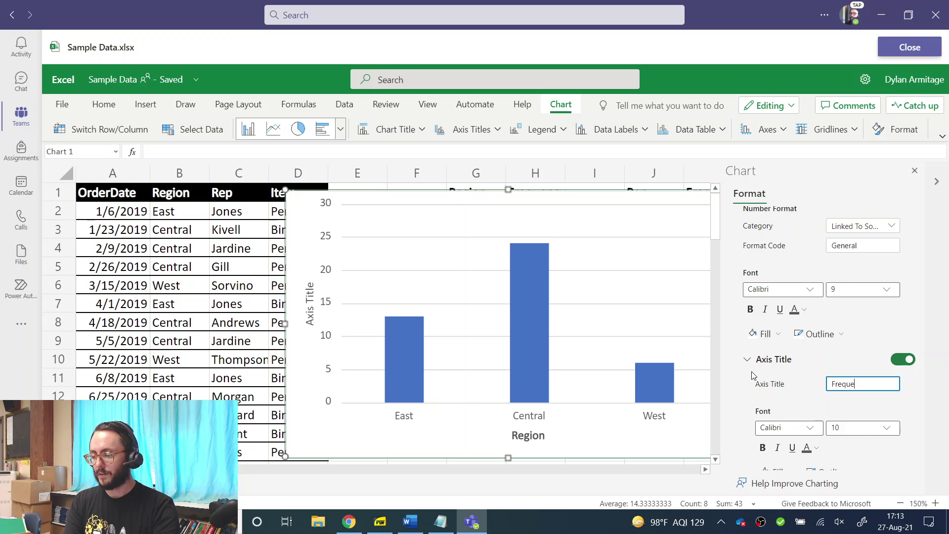
type("ncy")
key("Return")
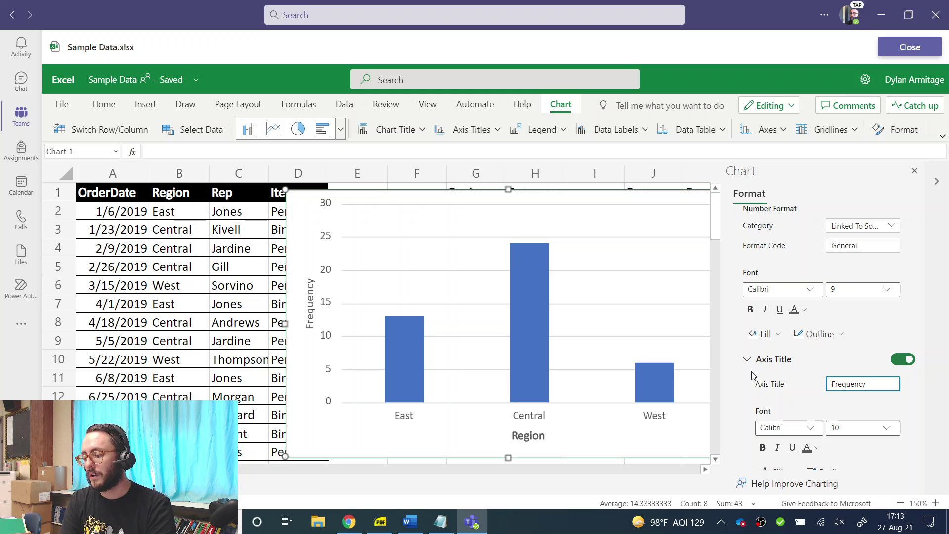
Step: Extend the vertical axis title with the unit so that it reads "Frequency (count)"
type("(")
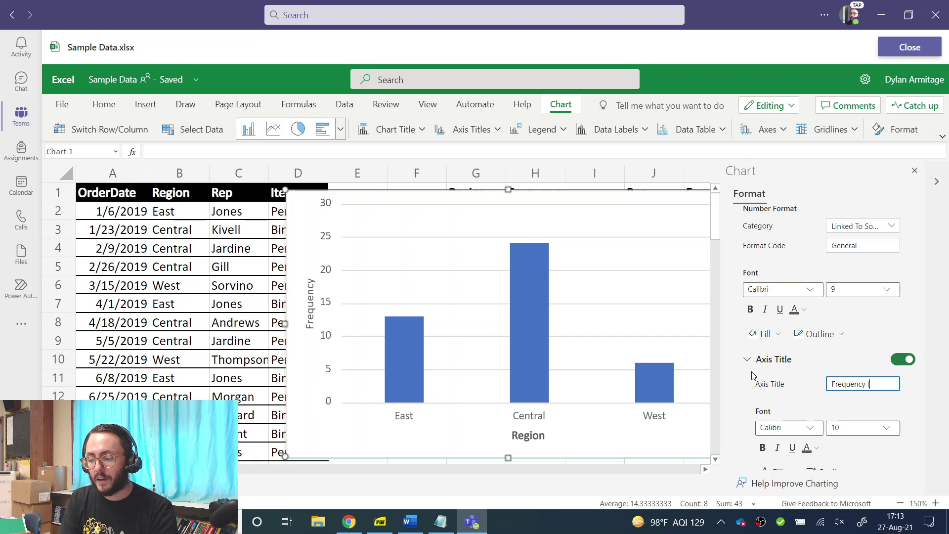
type("count")
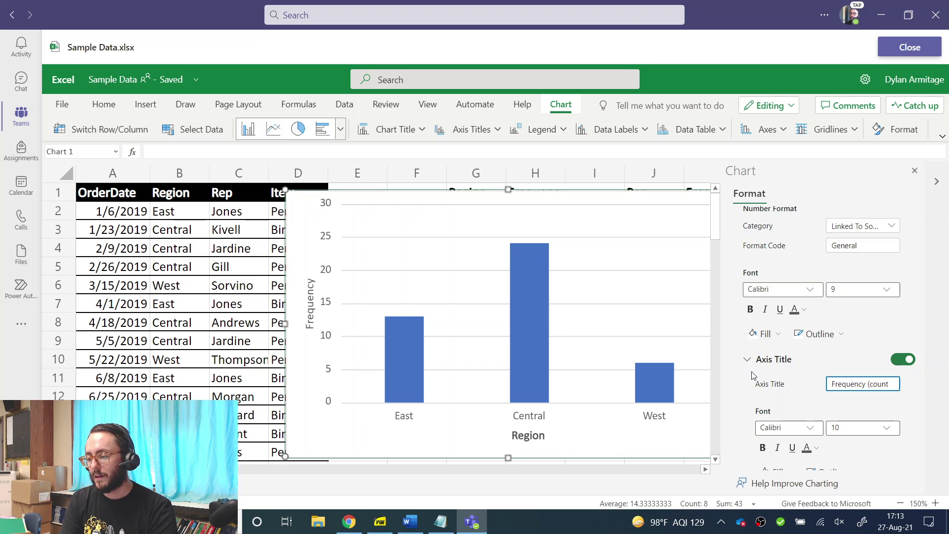
type(")")
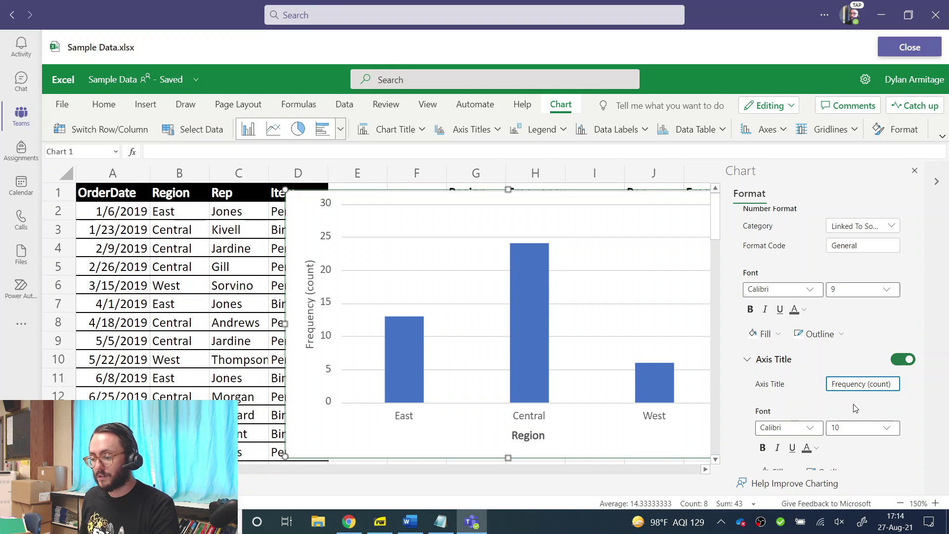
scroll(806, 381, "down", 2)
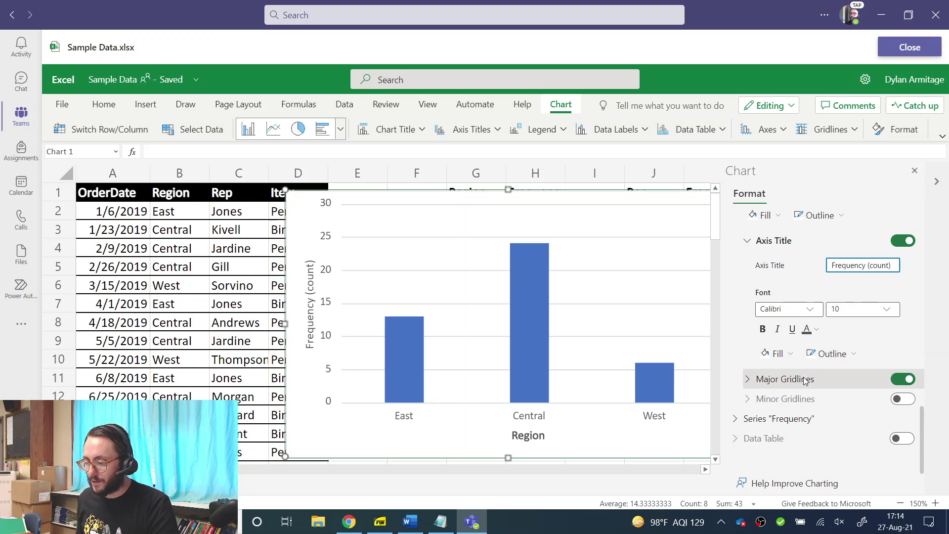
Step: Make the column chart's vertical axis title bold and close the chart formatting options
left_click(762, 330)
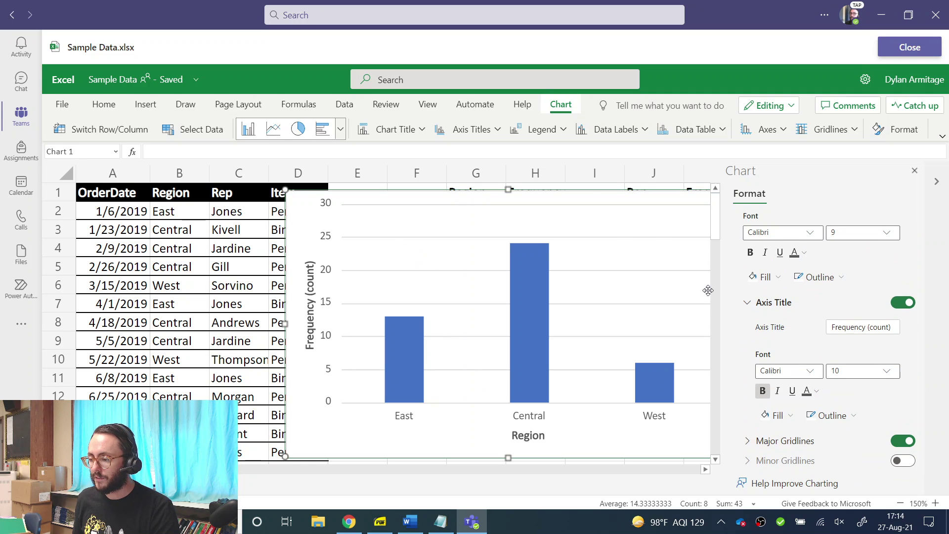
left_click(915, 170)
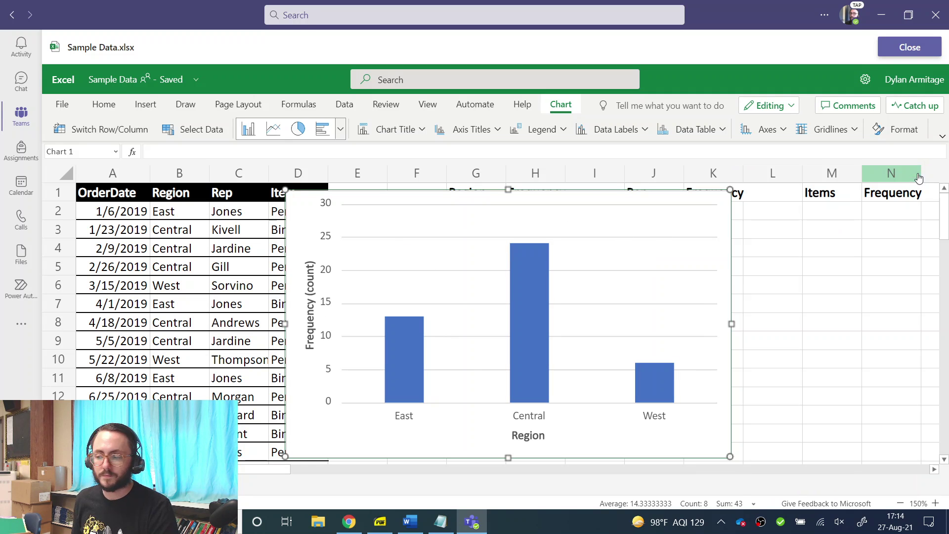
Step: Shrink the column chart and move it below the Rep and Items tables, starting around row 8 of column J
left_click_drag(285, 190, 450, 310)
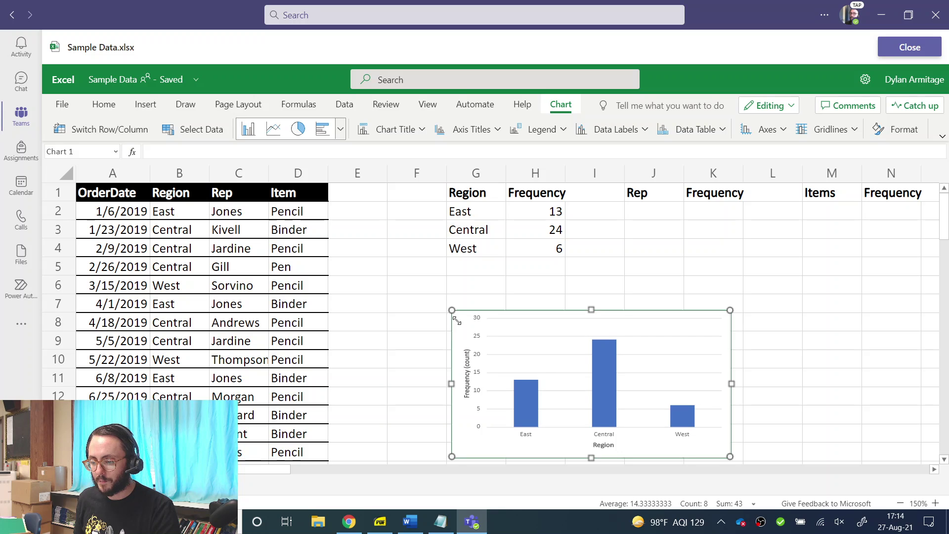
left_click(495, 328)
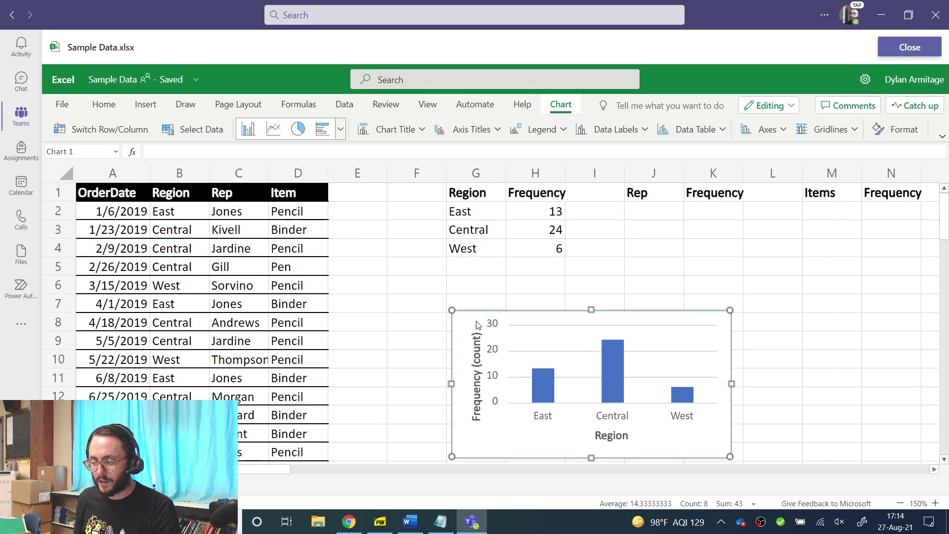
left_click(437, 273)
left_click_drag(437, 273, 647, 330)
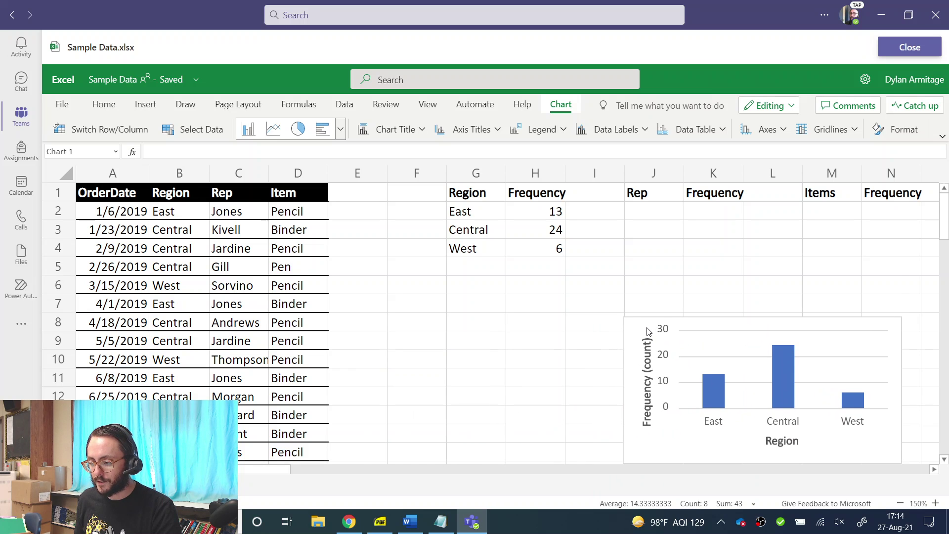
left_click(539, 332)
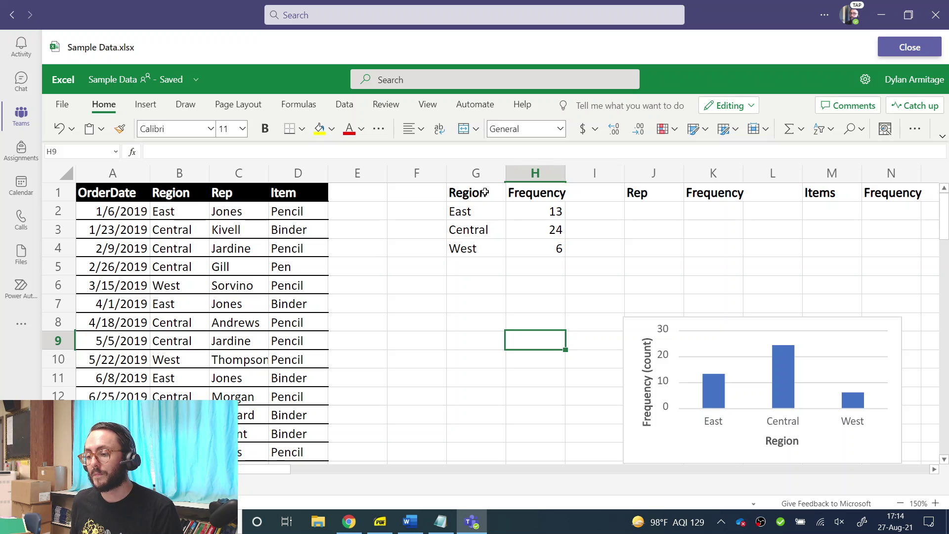
Step: Insert a pie chart from the Region and Frequency data in G1:H4
left_click_drag(483, 194, 540, 246)
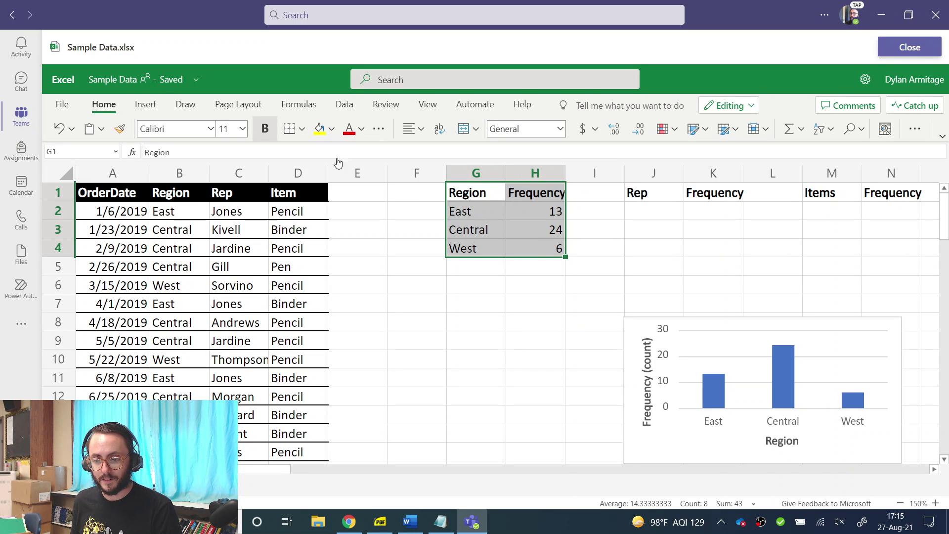
left_click(146, 105)
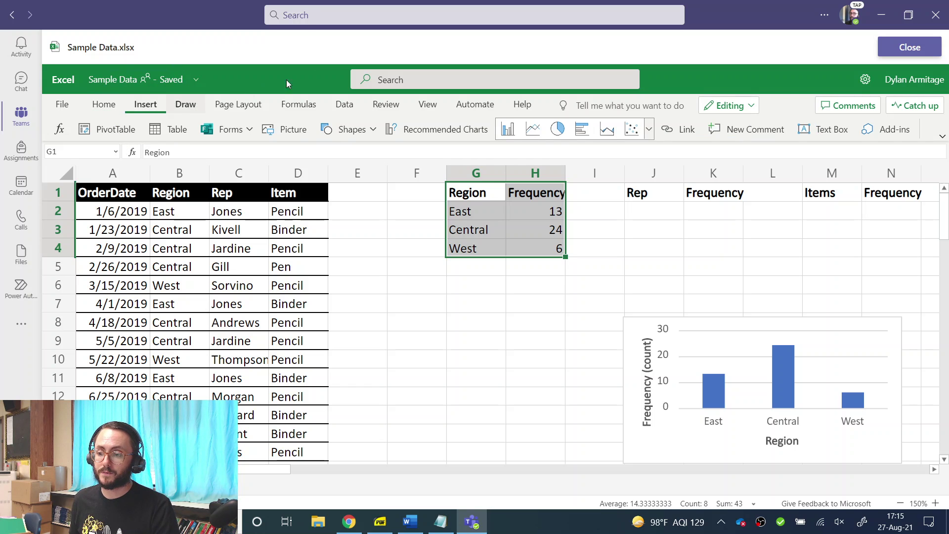
left_click(560, 129)
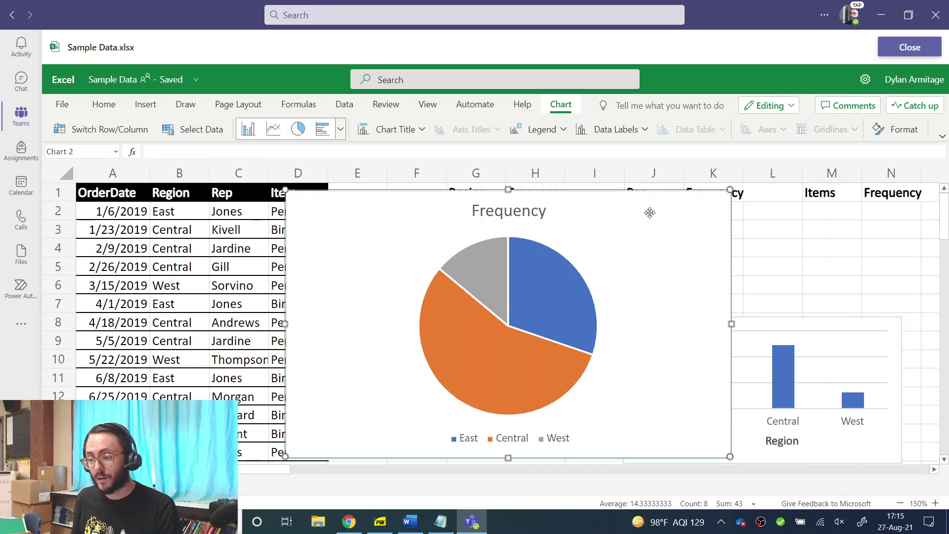
Step: Open the pie chart's formatting options and set its chart title to "Orders by Region"
double_click(614, 215)
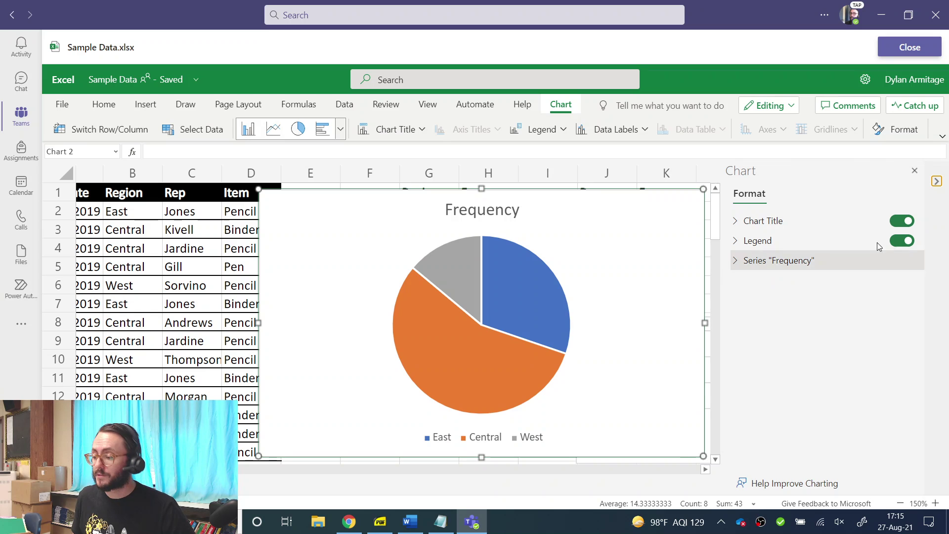
left_click(740, 222)
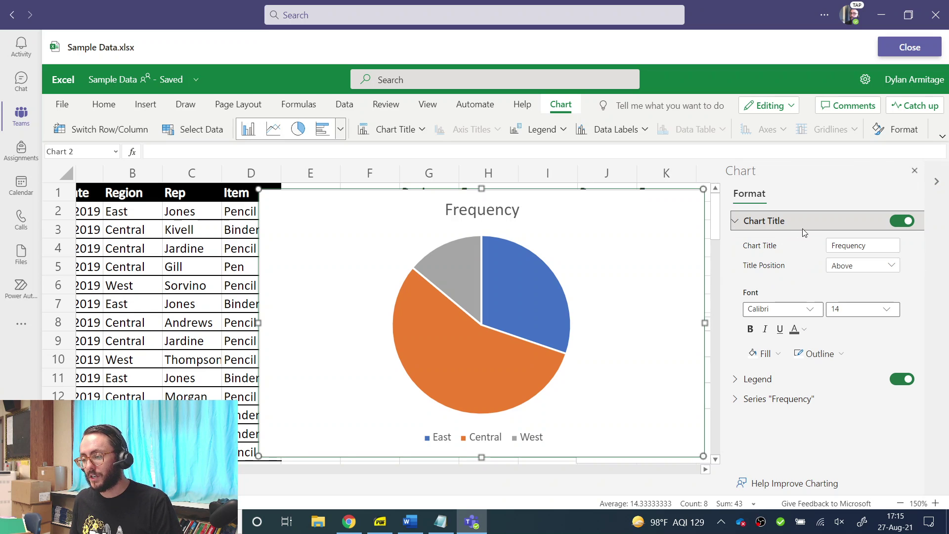
left_click(891, 248)
type("Region")
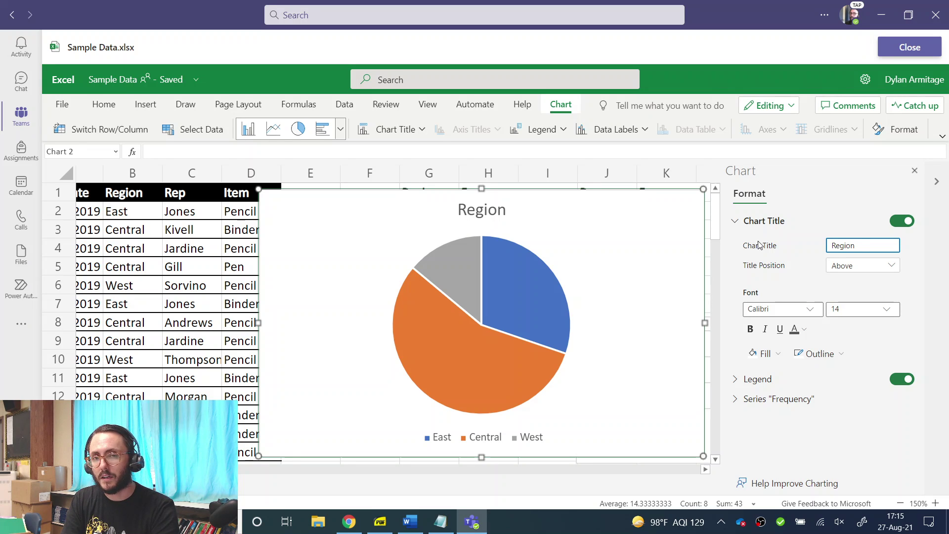
type("Orders by")
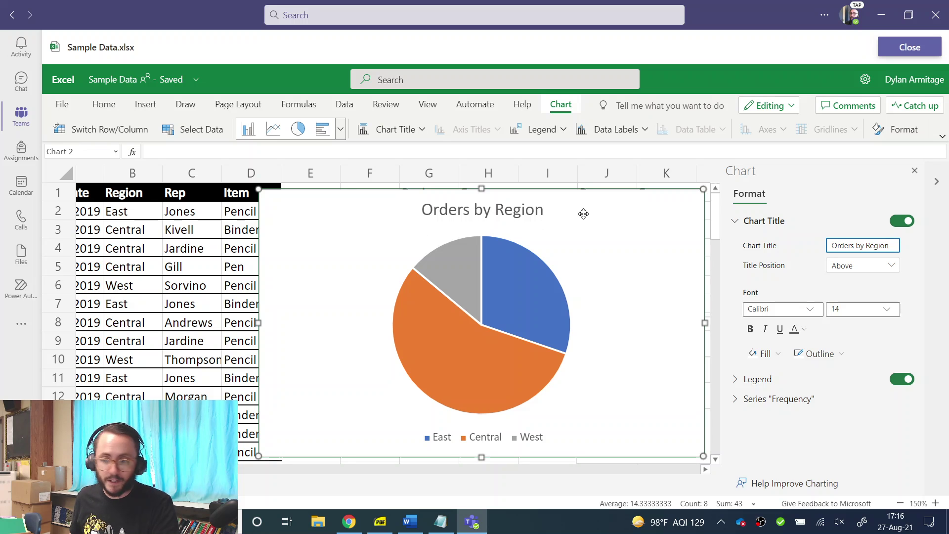
left_click(740, 221)
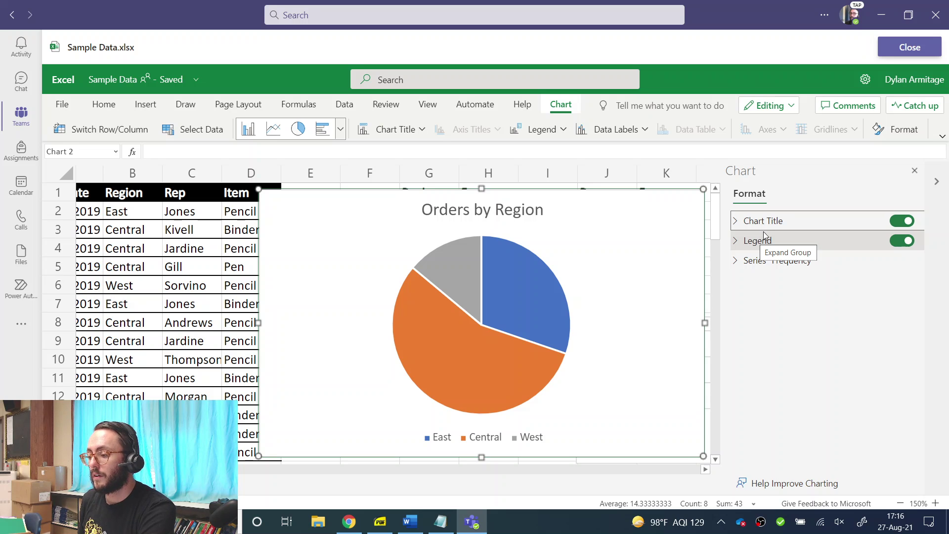
Step: Turn off the pie chart's legend and turn on data labels for the "Frequency" series
left_click(735, 243)
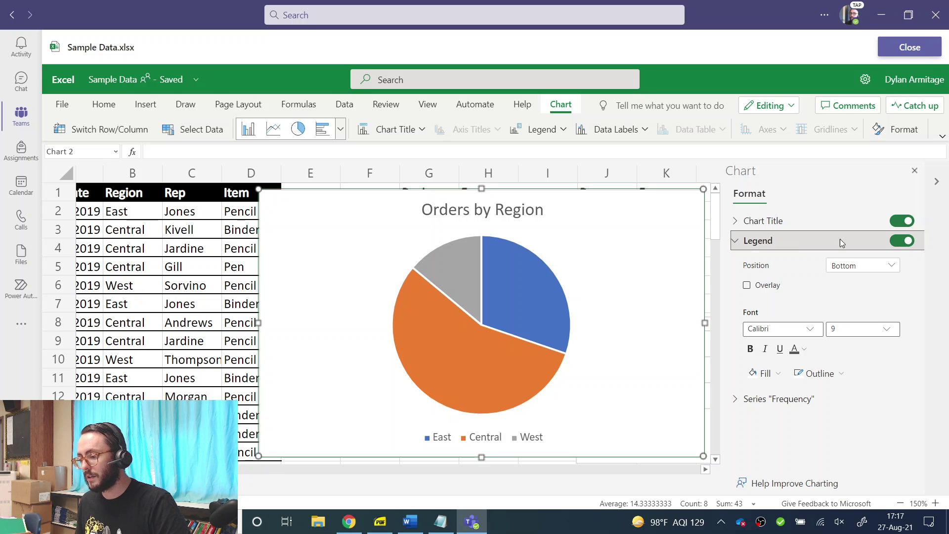
left_click(906, 242)
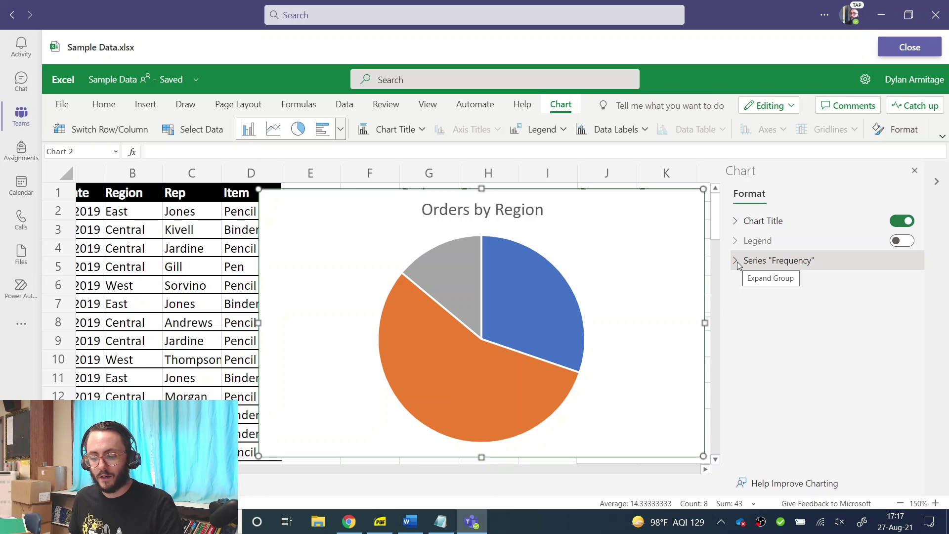
left_click(737, 263)
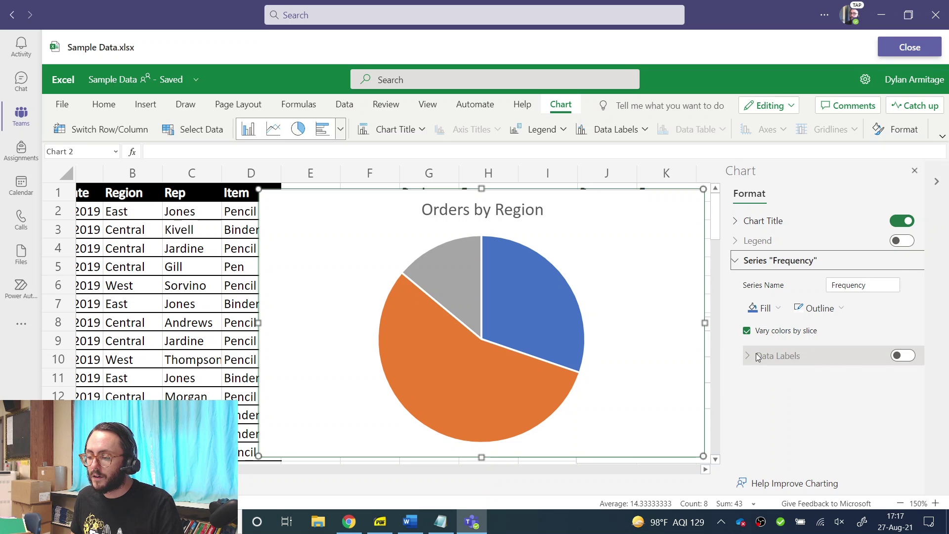
left_click(902, 356)
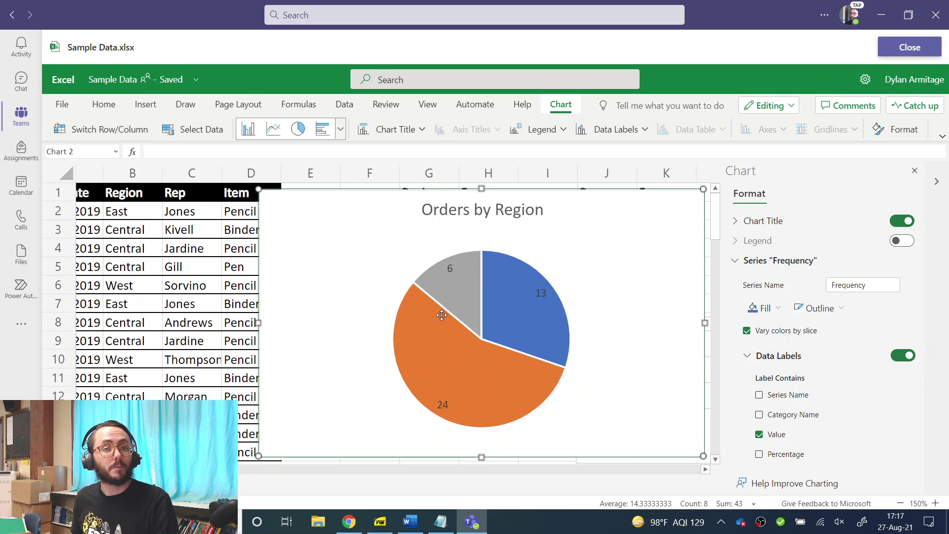
left_click(358, 385)
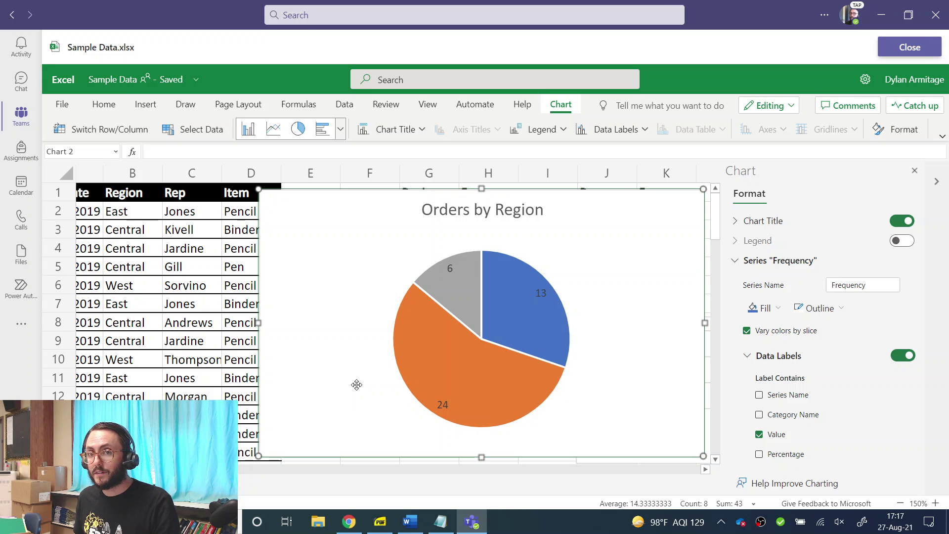
Step: Set the pie chart's data labels to show the category name and percentage instead of the value
scroll(843, 393, "down", 2)
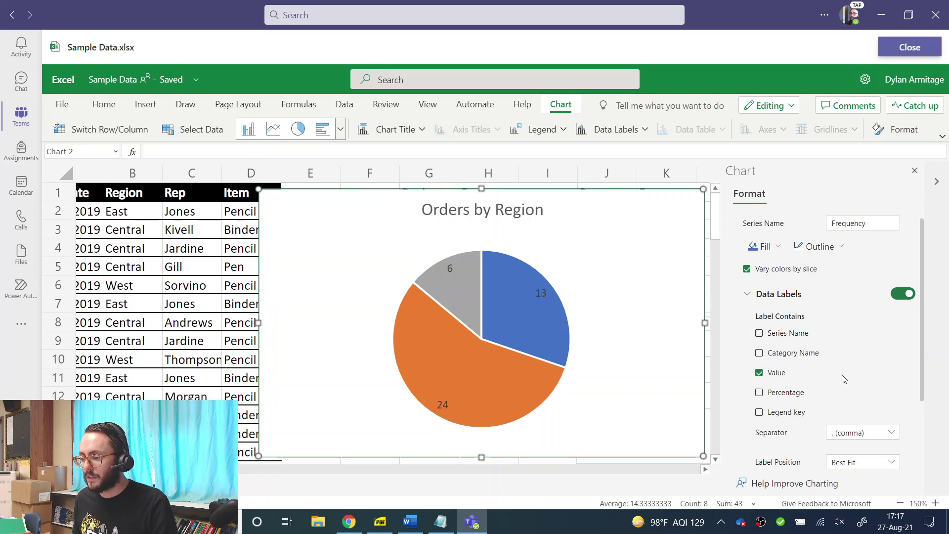
left_click(760, 377)
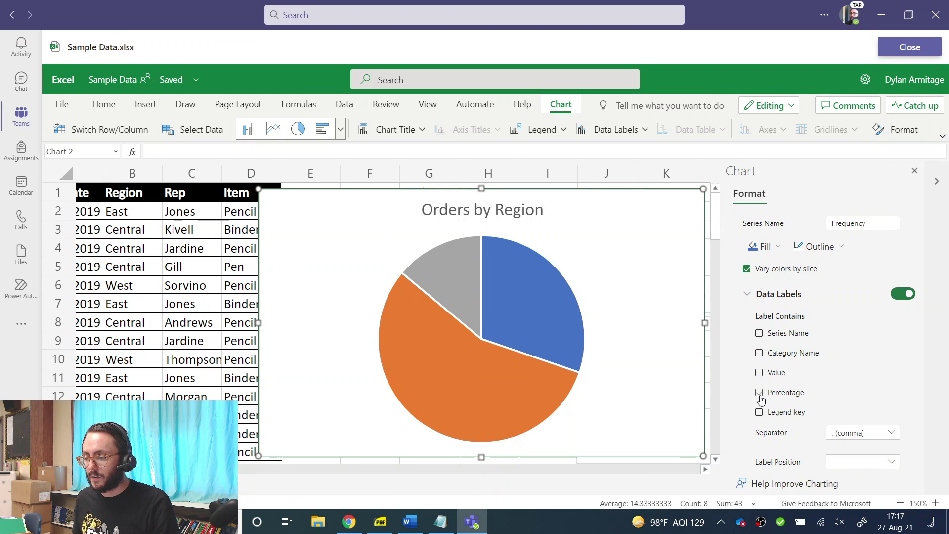
left_click(760, 394)
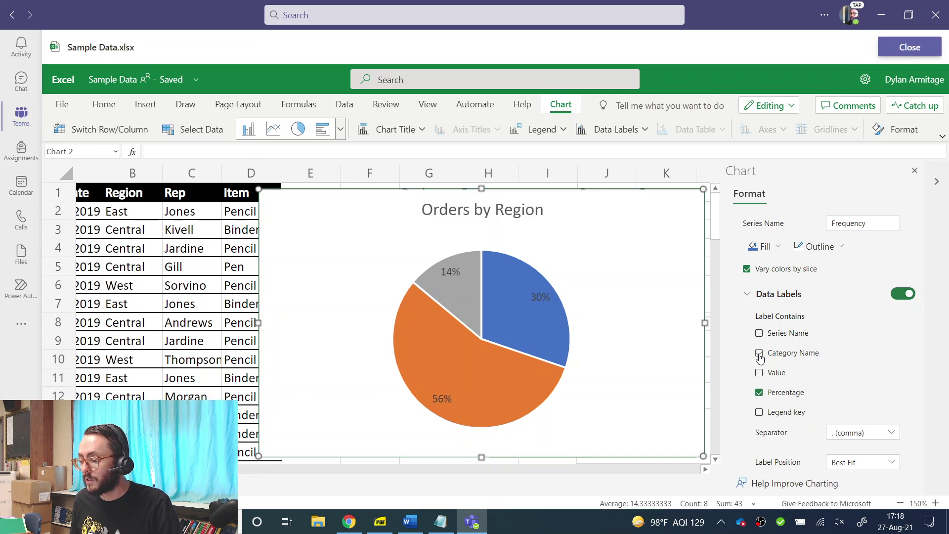
left_click(760, 356)
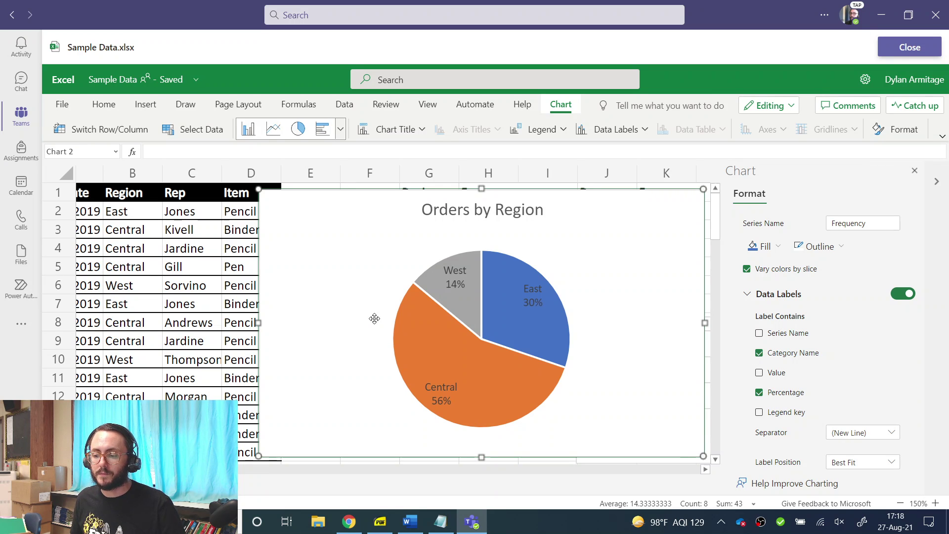
left_click(434, 391)
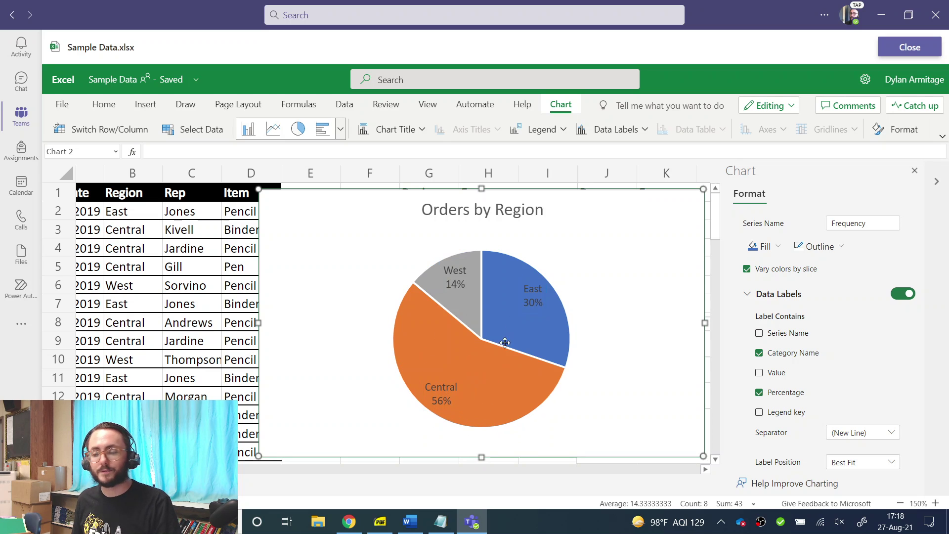
Step: Set the pie chart's data label position to Outside End and close the formatting options
scroll(840, 324, "down", 3)
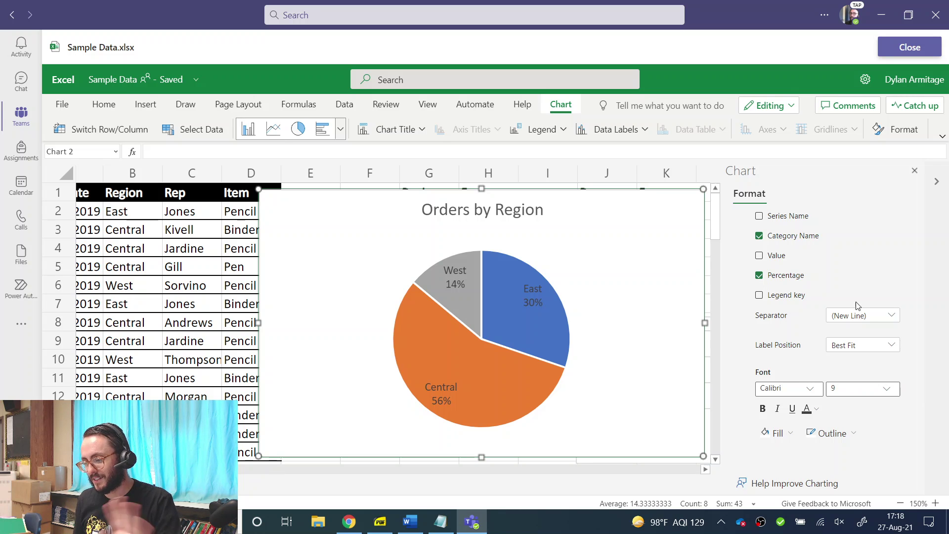
left_click(889, 344)
left_click(851, 395)
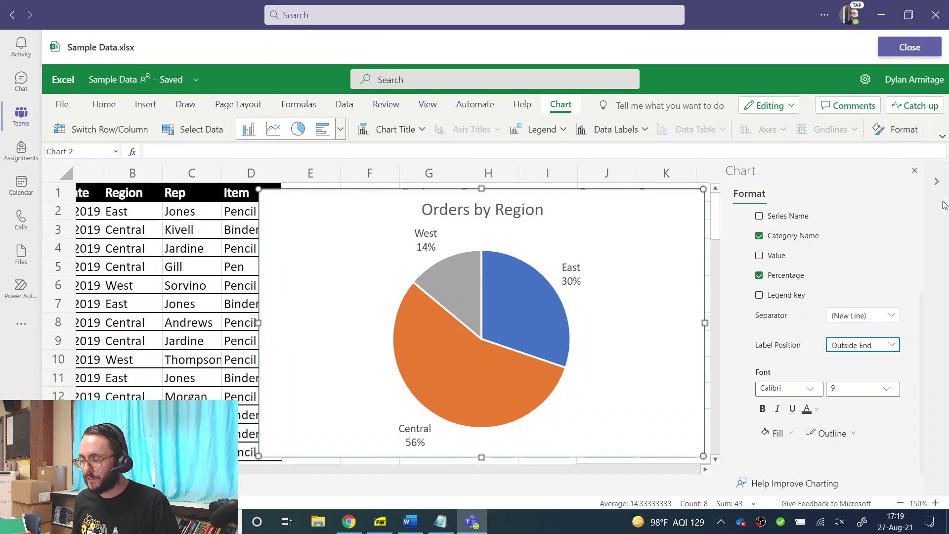
left_click(915, 171)
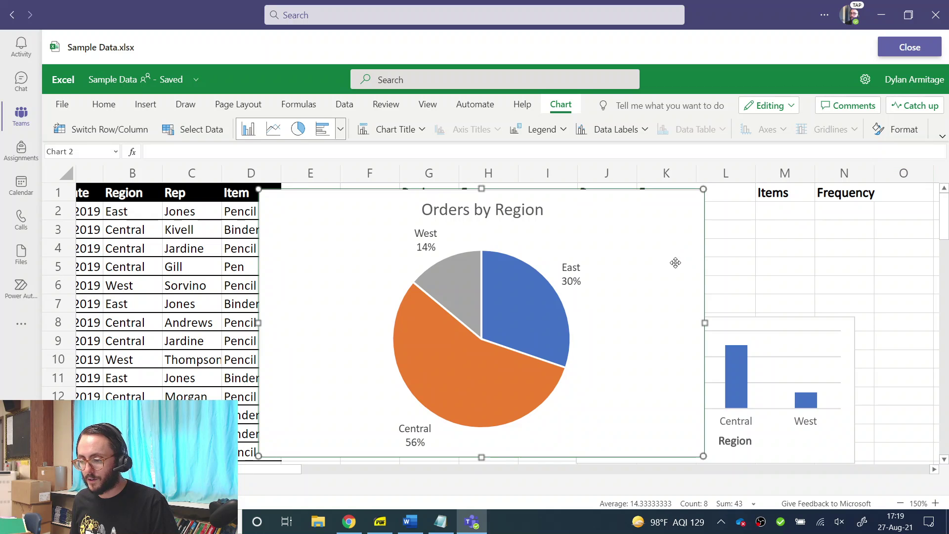
Step: Shrink the pie chart to about the column chart's size, place it directly above that chart, and deselect it
left_click_drag(258, 189, 427, 319)
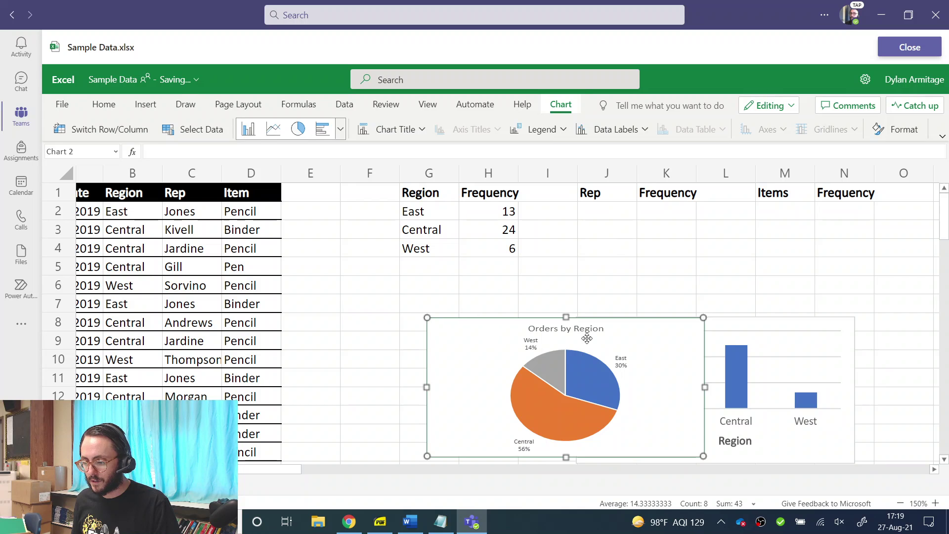
left_click_drag(661, 354, 807, 204)
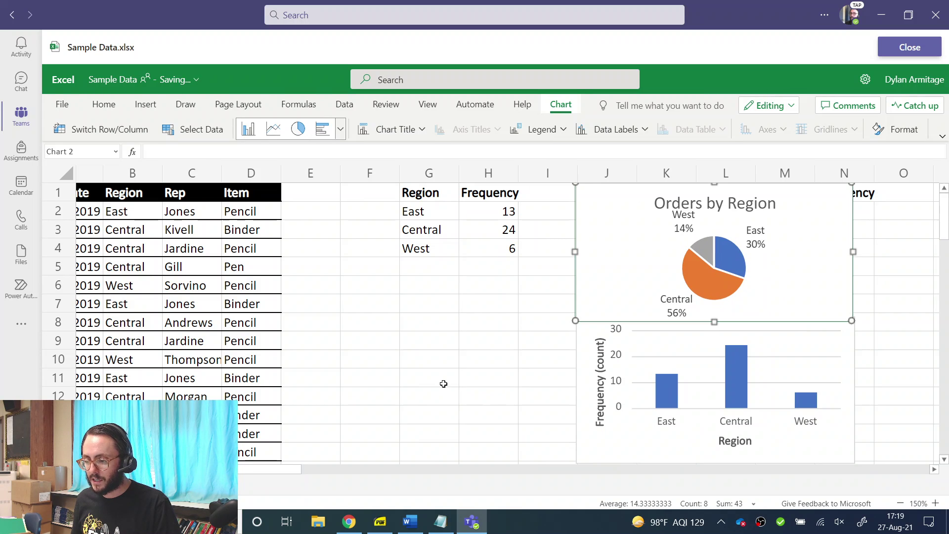
left_click(444, 383)
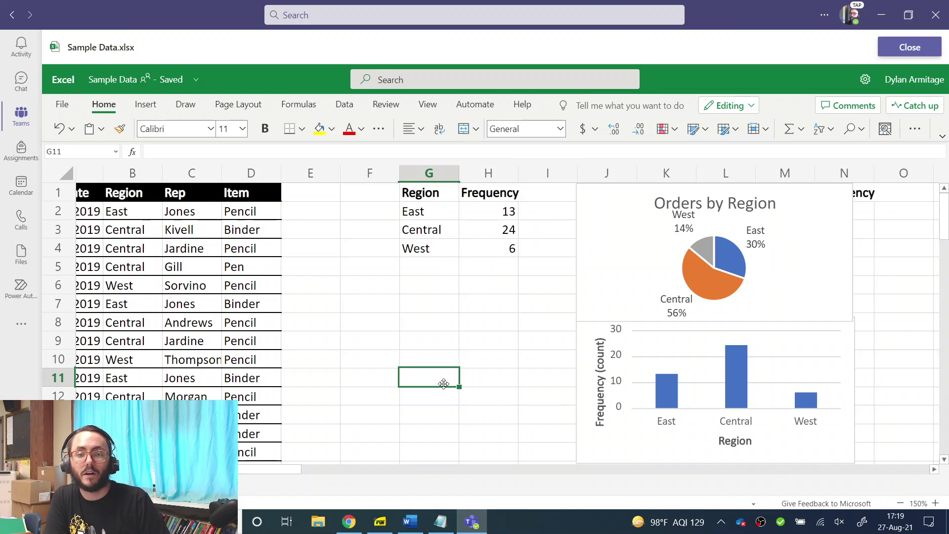